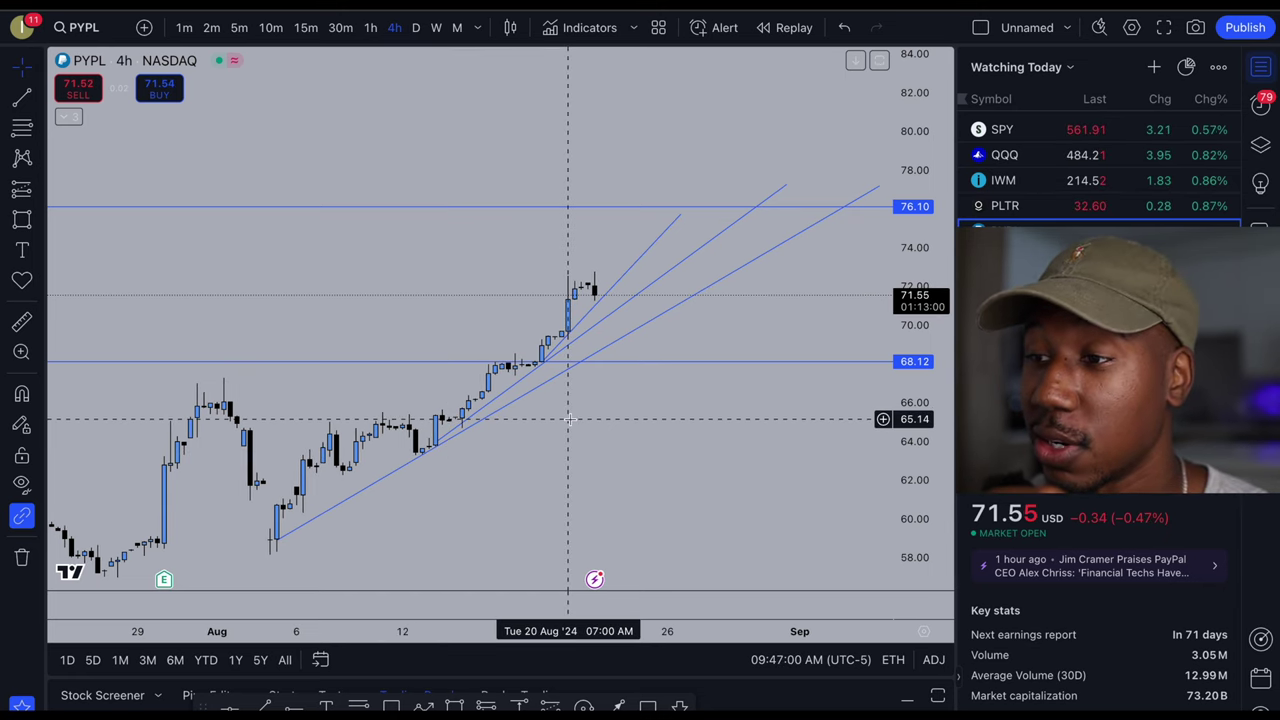
{"action": "scroll", "coordinate": [604, 422], "scroll_direction": "up", "scroll_amount": 1}
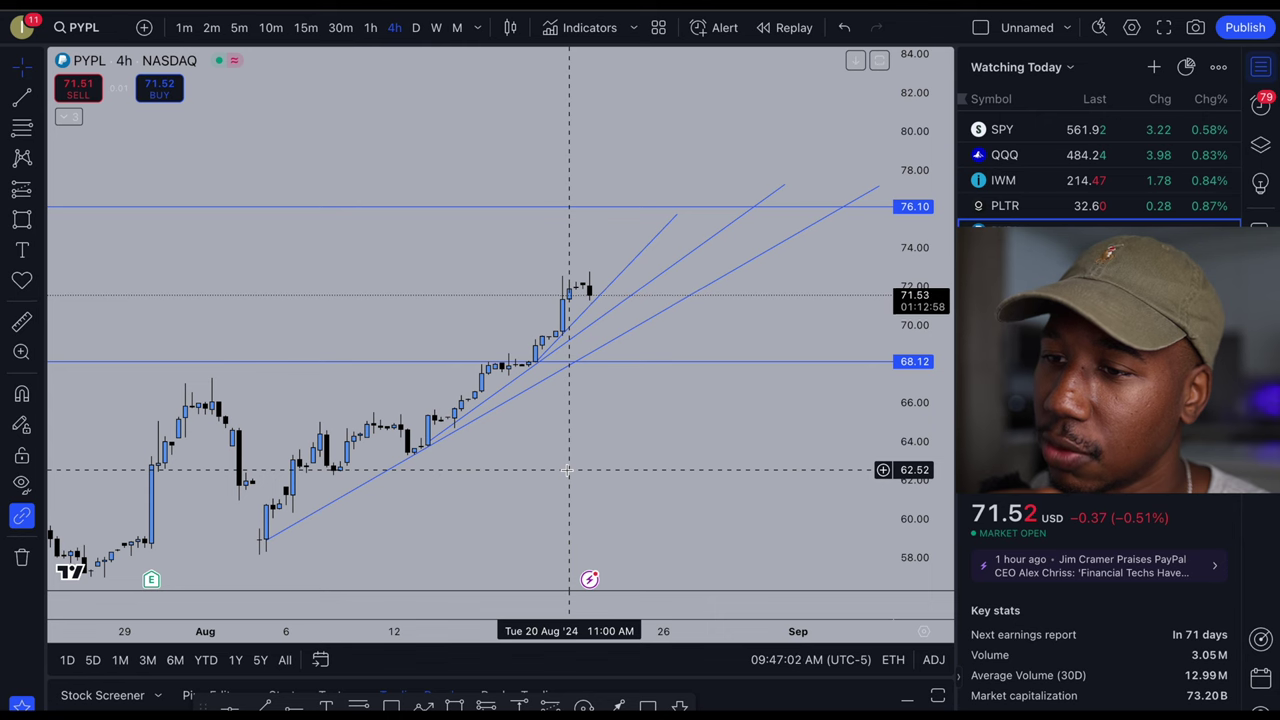
{"action": "scroll", "coordinate": [814, 352], "scroll_direction": "down", "scroll_amount": 1}
{"action": "left_click_drag", "start_coordinate": [897, 430], "coordinate": [897, 466]}
{"action": "scroll", "coordinate": [623, 466], "scroll_direction": "left", "scroll_amount": 2}
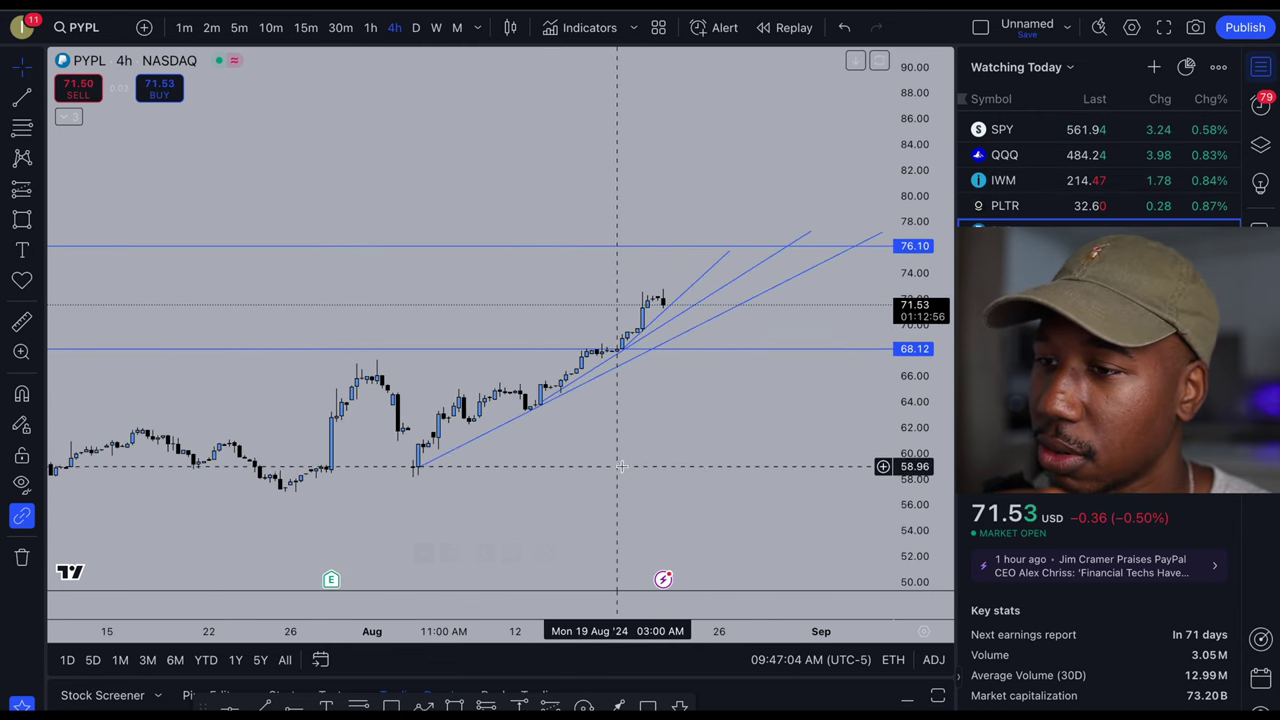
{"action": "scroll", "coordinate": [680, 466], "scroll_direction": "down", "scroll_amount": 1}
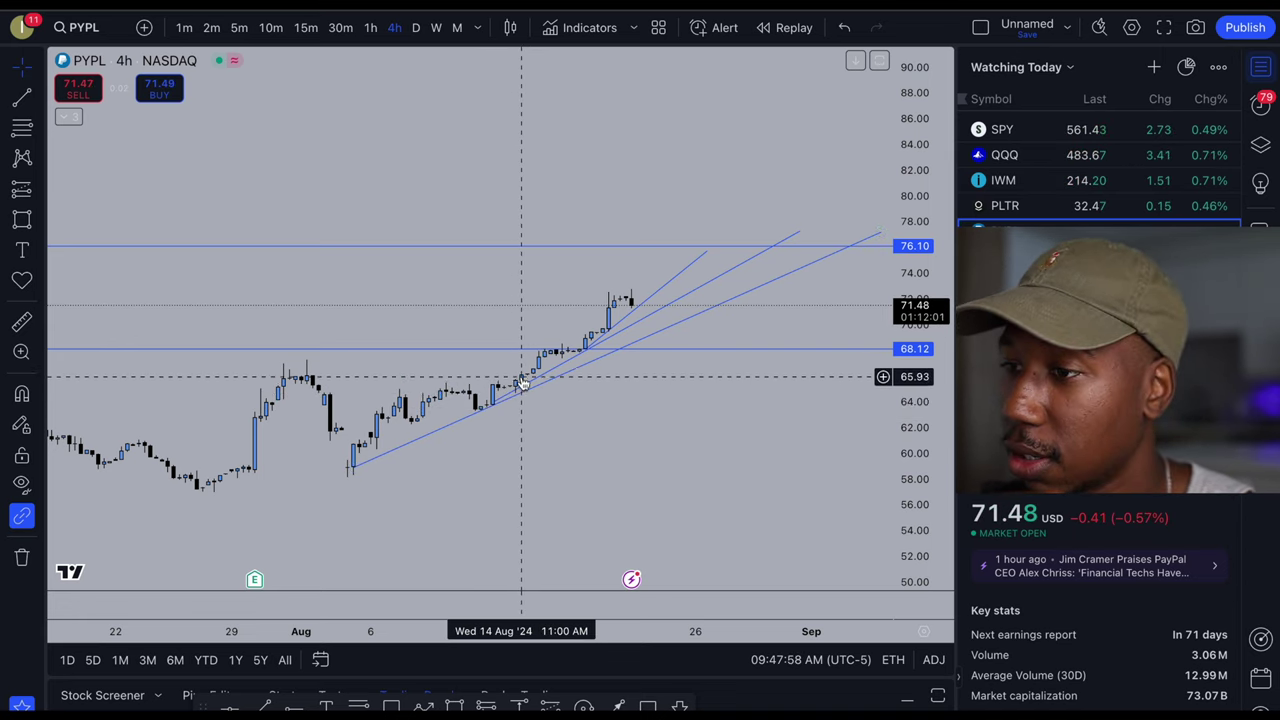
{"action": "scroll", "coordinate": [523, 360], "scroll_direction": "down", "scroll_amount": 4}
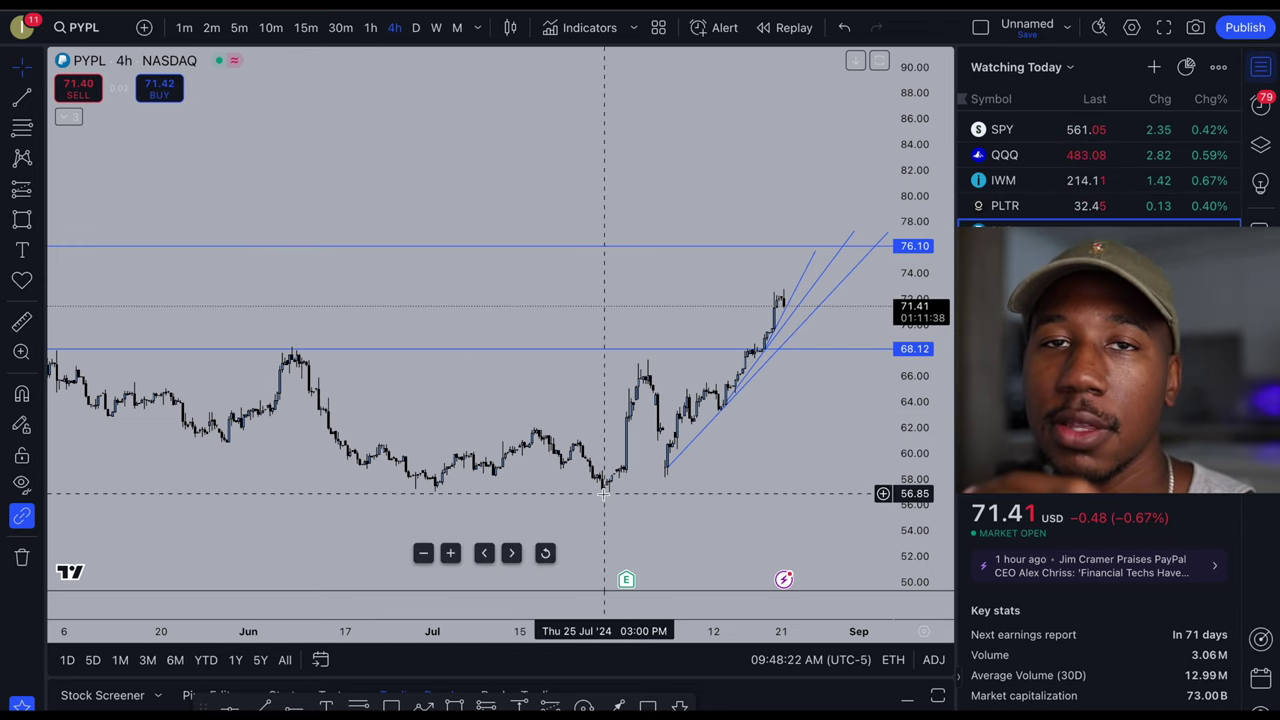
{"action": "scroll", "coordinate": [603, 493], "scroll_direction": "up", "scroll_amount": 2}
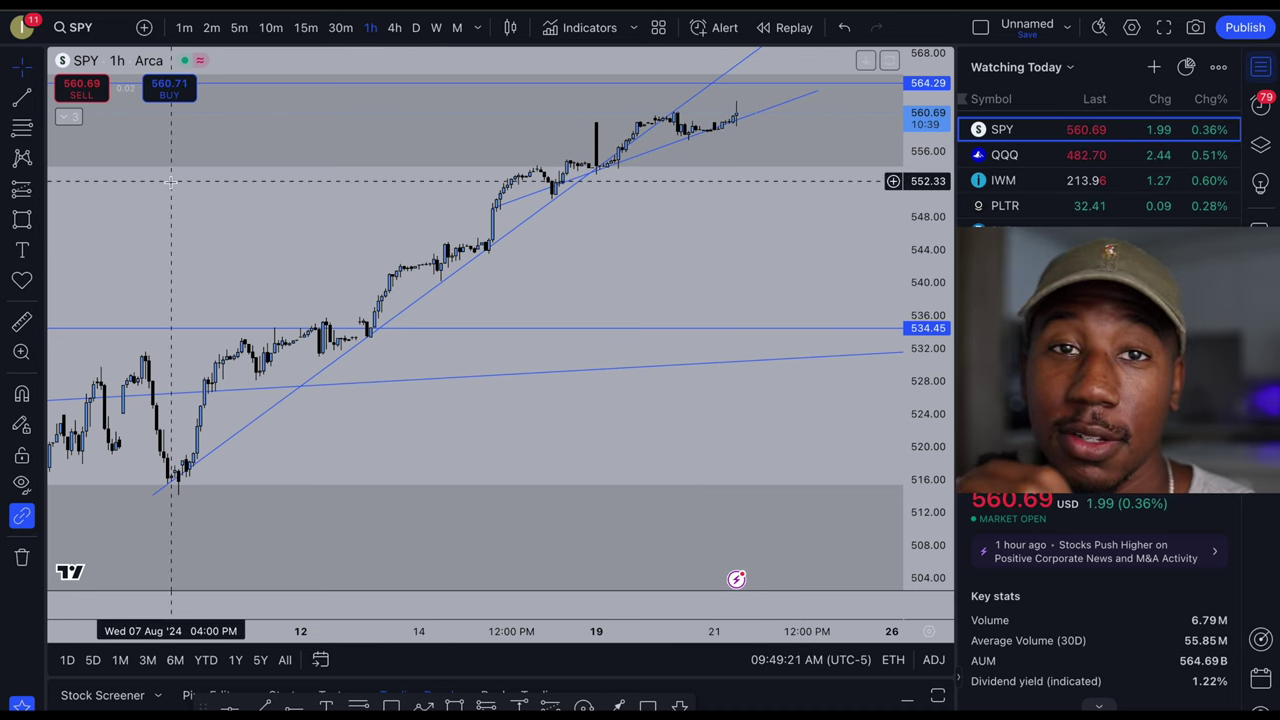
- Zoom in on recent SPY candles and change the chart to 15-minute candles
{"action": "scroll", "coordinate": [594, 400], "scroll_direction": "up", "scroll_amount": 5}
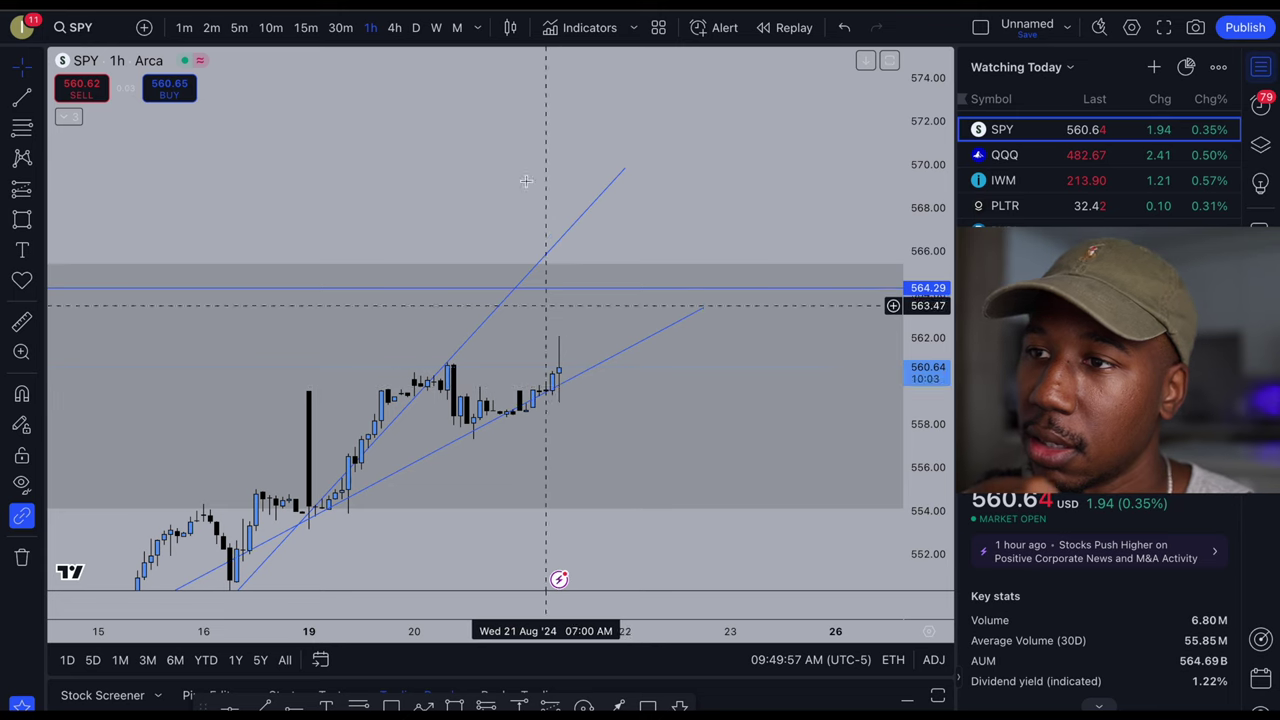
{"action": "left_click", "coordinate": [306, 30]}
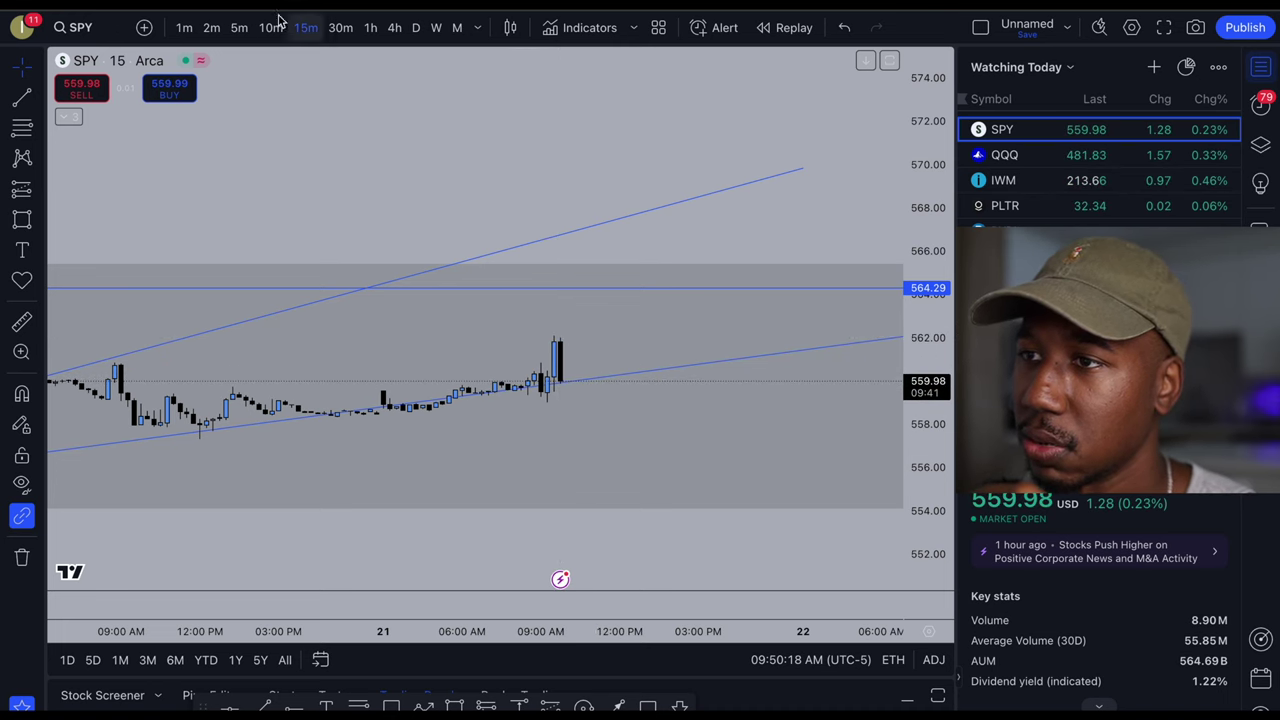
- Cycle SPY through 1h and 30m back to 15-minute candles, zooming out on recent bars
{"action": "left_click", "coordinate": [370, 27]}
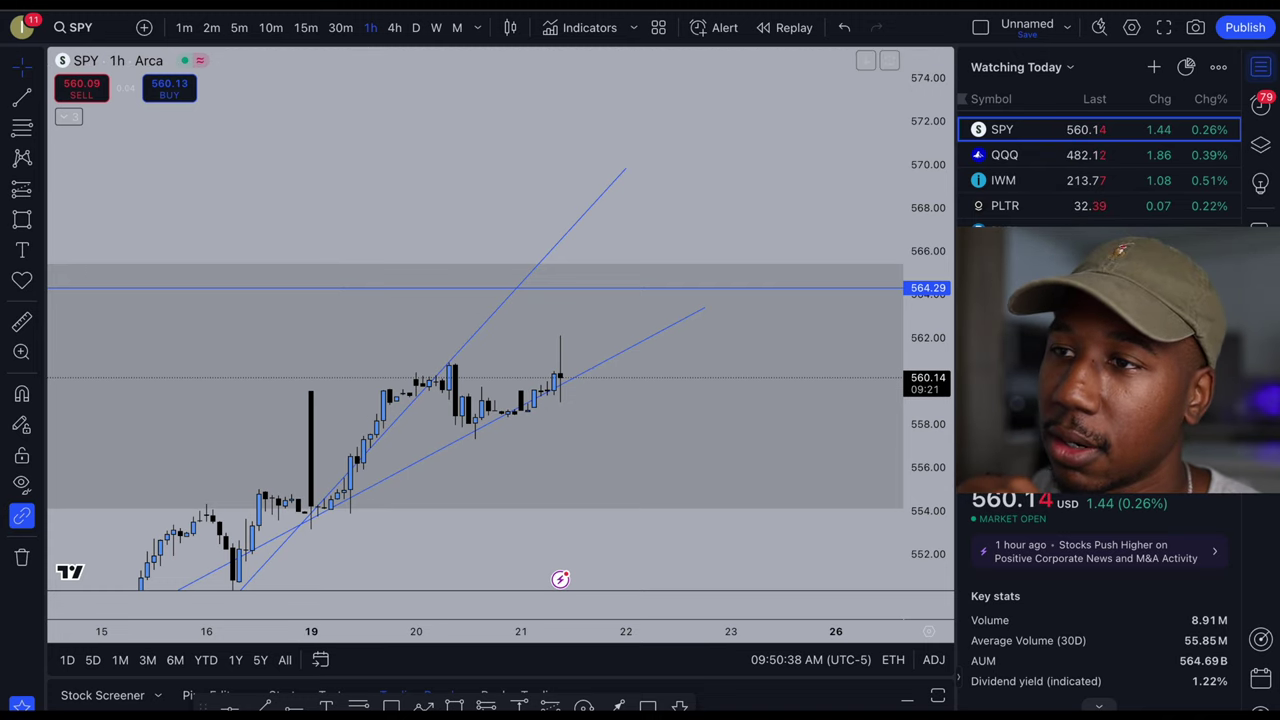
{"action": "left_click", "coordinate": [341, 28]}
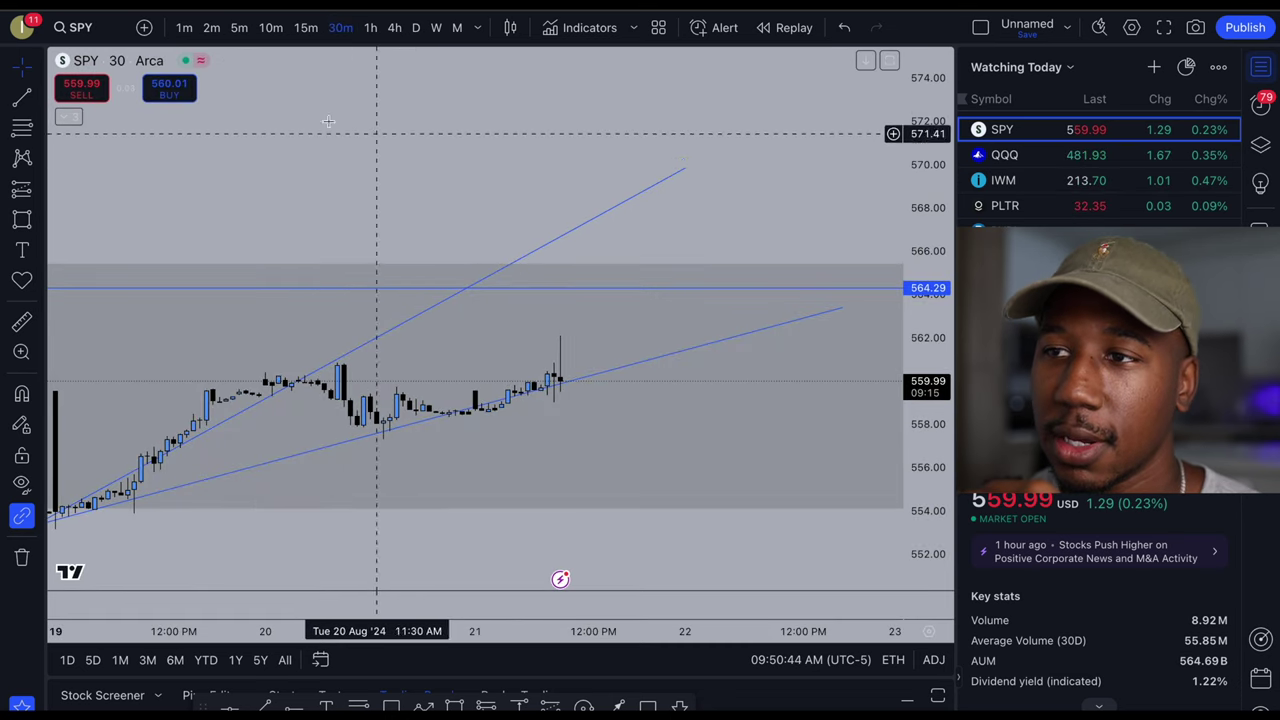
{"action": "left_click", "coordinate": [306, 28]}
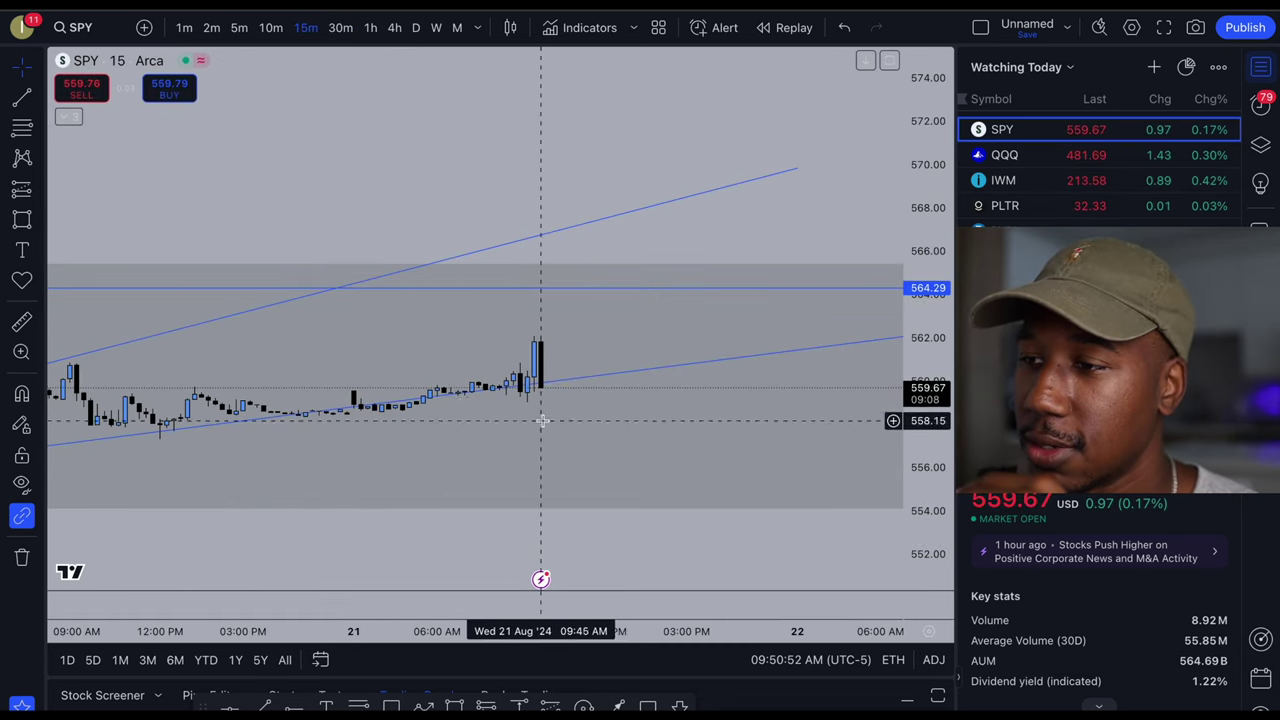
{"action": "scroll", "coordinate": [544, 410], "scroll_direction": "down", "scroll_amount": 2}
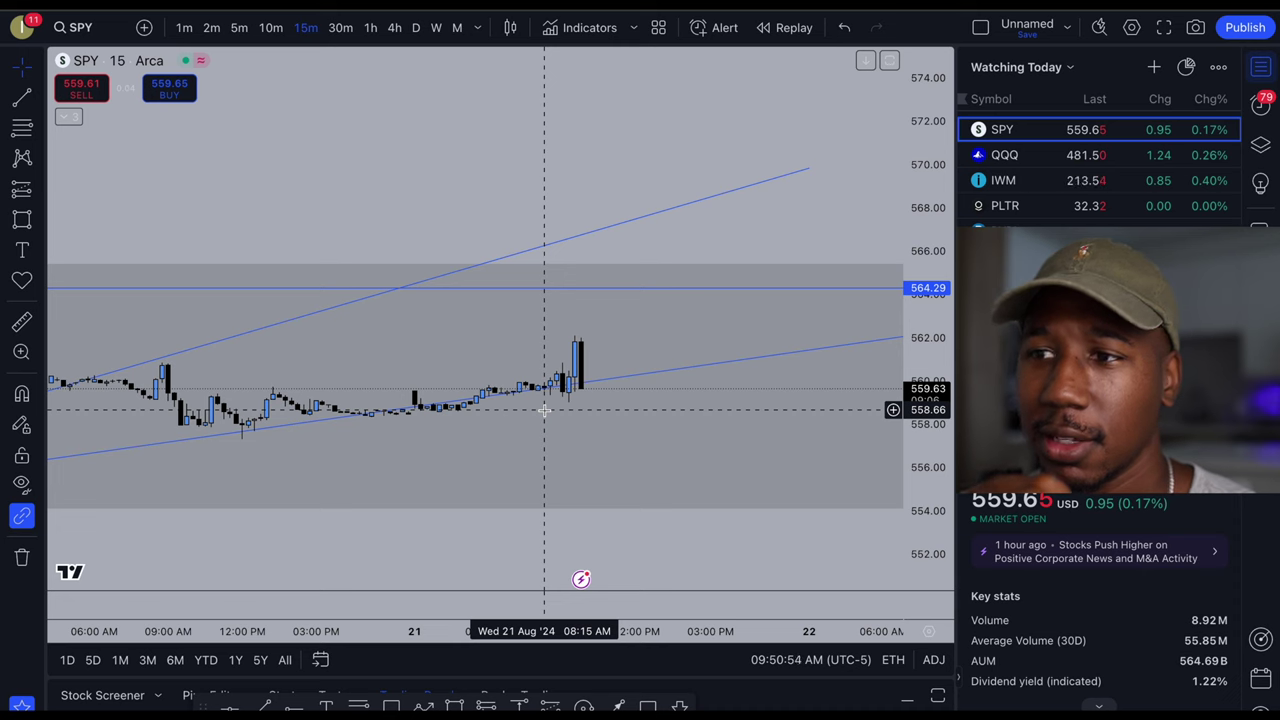
{"action": "scroll", "coordinate": [580, 460], "scroll_direction": "down", "scroll_amount": 1}
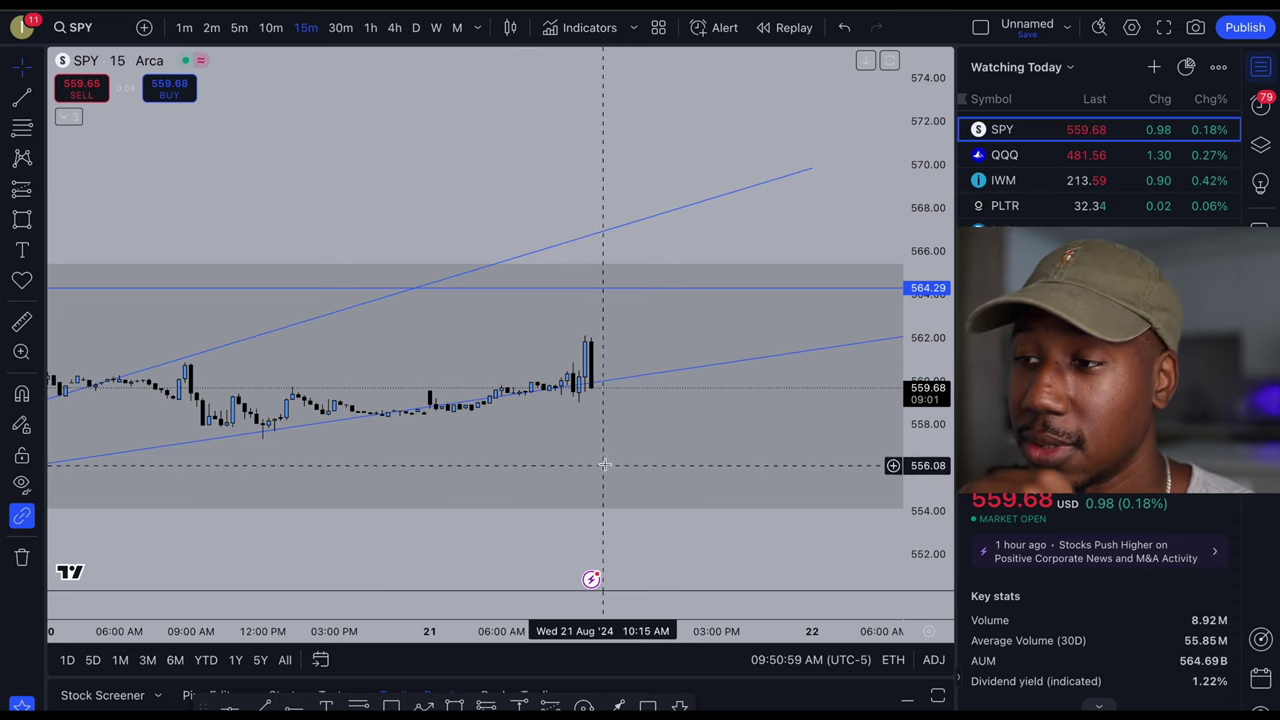
{"action": "scroll", "coordinate": [615, 458], "scroll_direction": "down", "scroll_amount": 2}
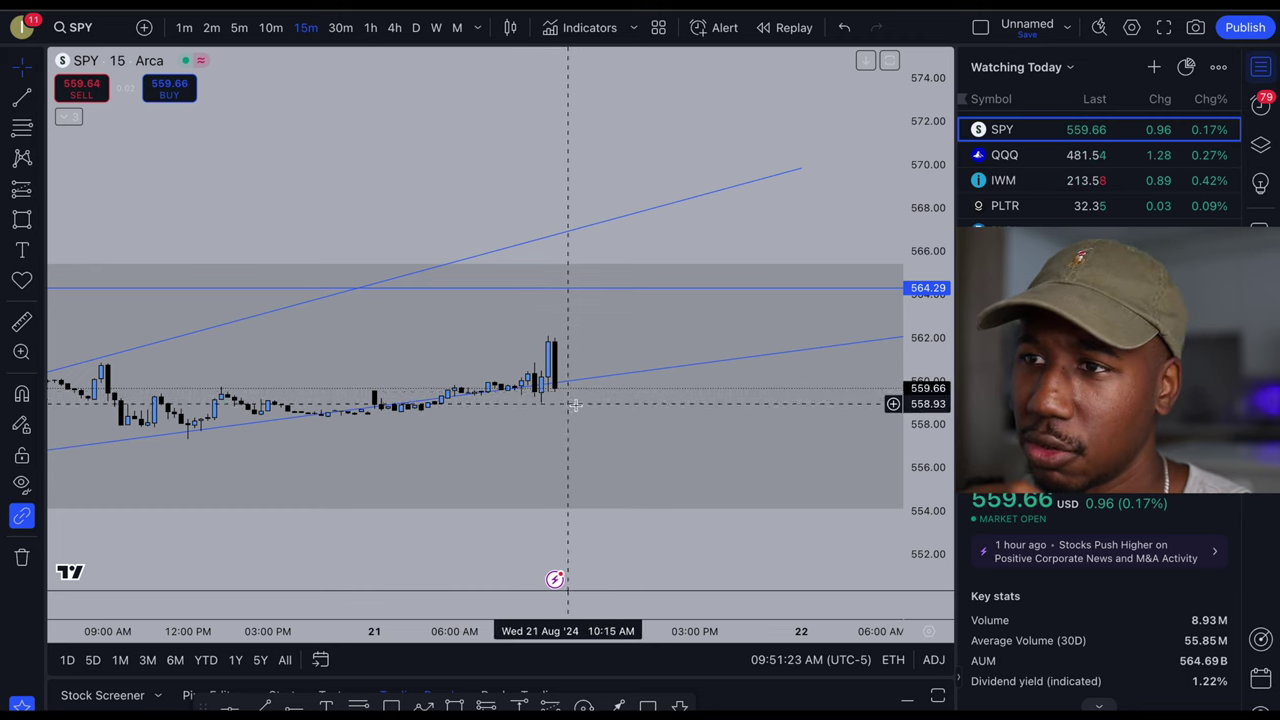
{"action": "left_click", "coordinate": [275, 37]}
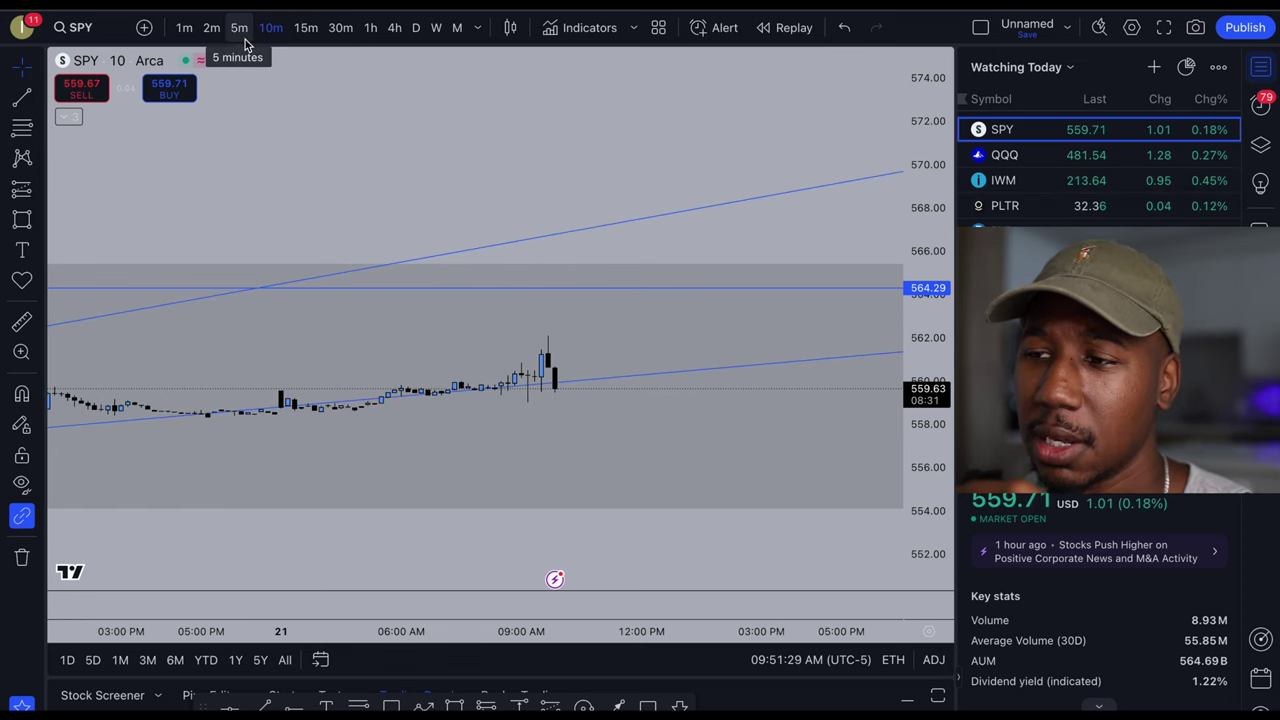
- Put SPY on 5-minute candles and zoom out around the morning spike near 562
{"action": "left_click", "coordinate": [240, 28]}
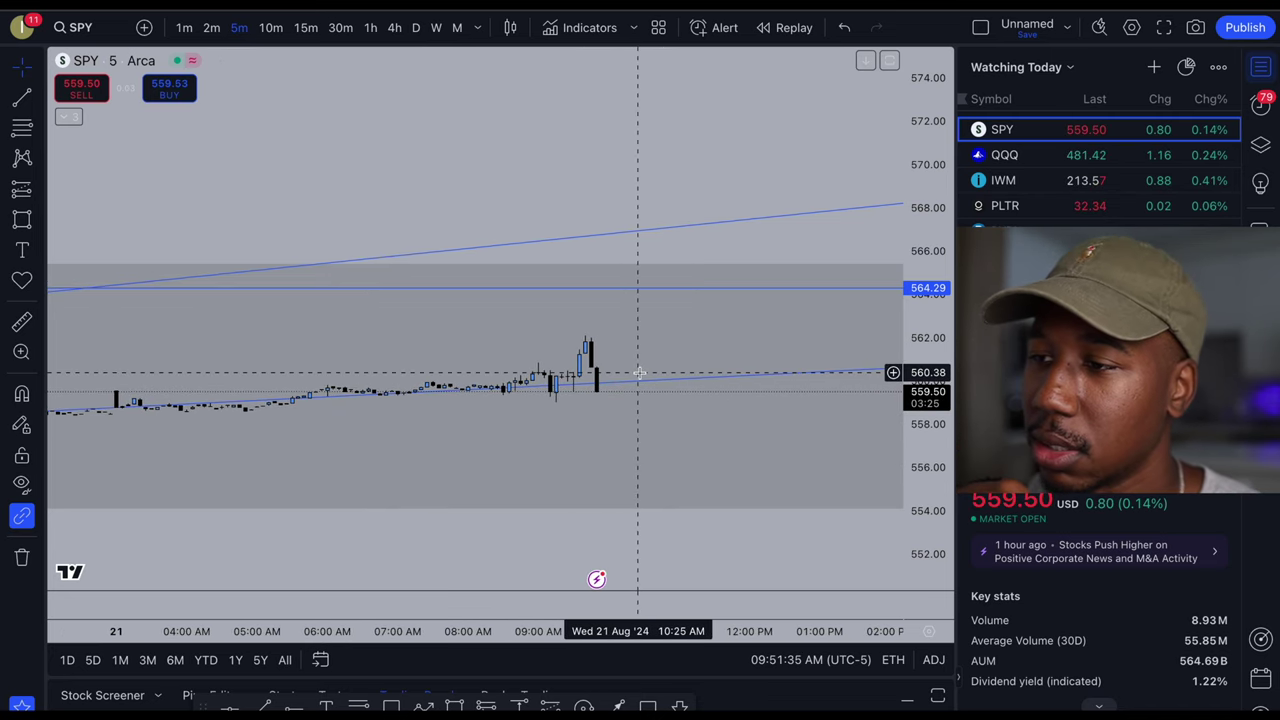
{"action": "scroll", "coordinate": [655, 422], "scroll_direction": "up", "scroll_amount": 2}
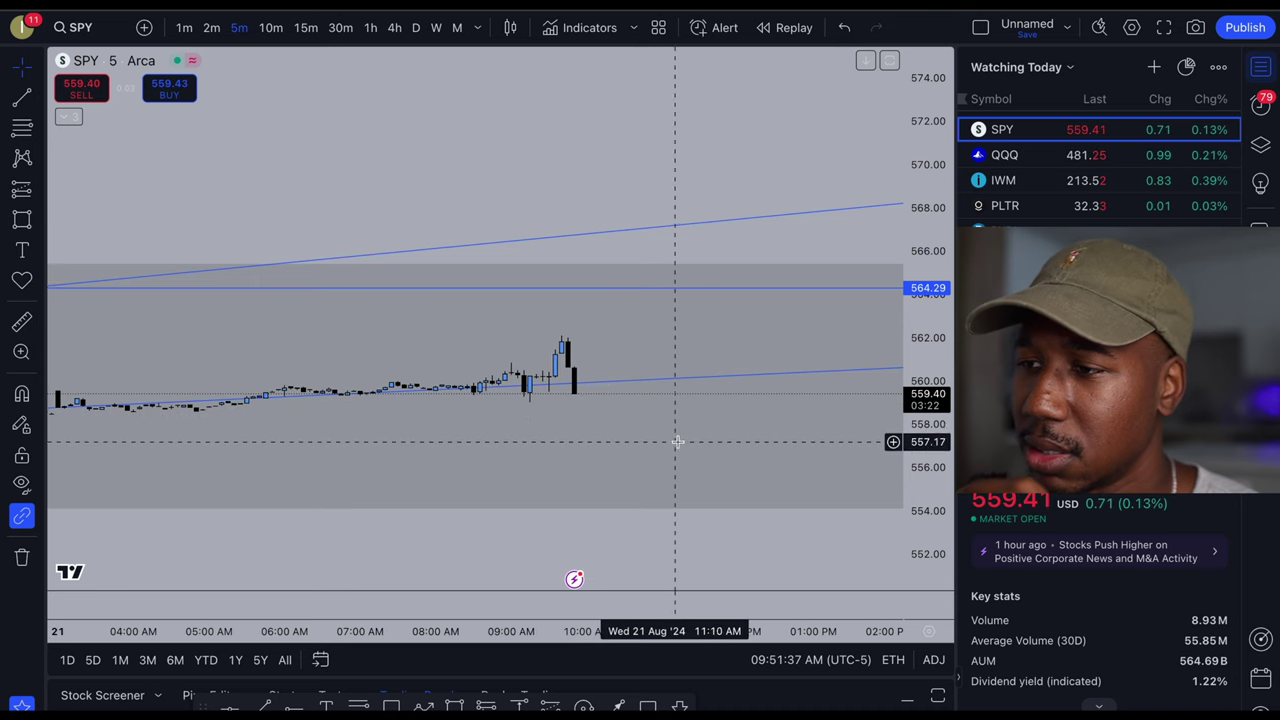
{"action": "scroll", "coordinate": [657, 434], "scroll_direction": "down", "scroll_amount": 1}
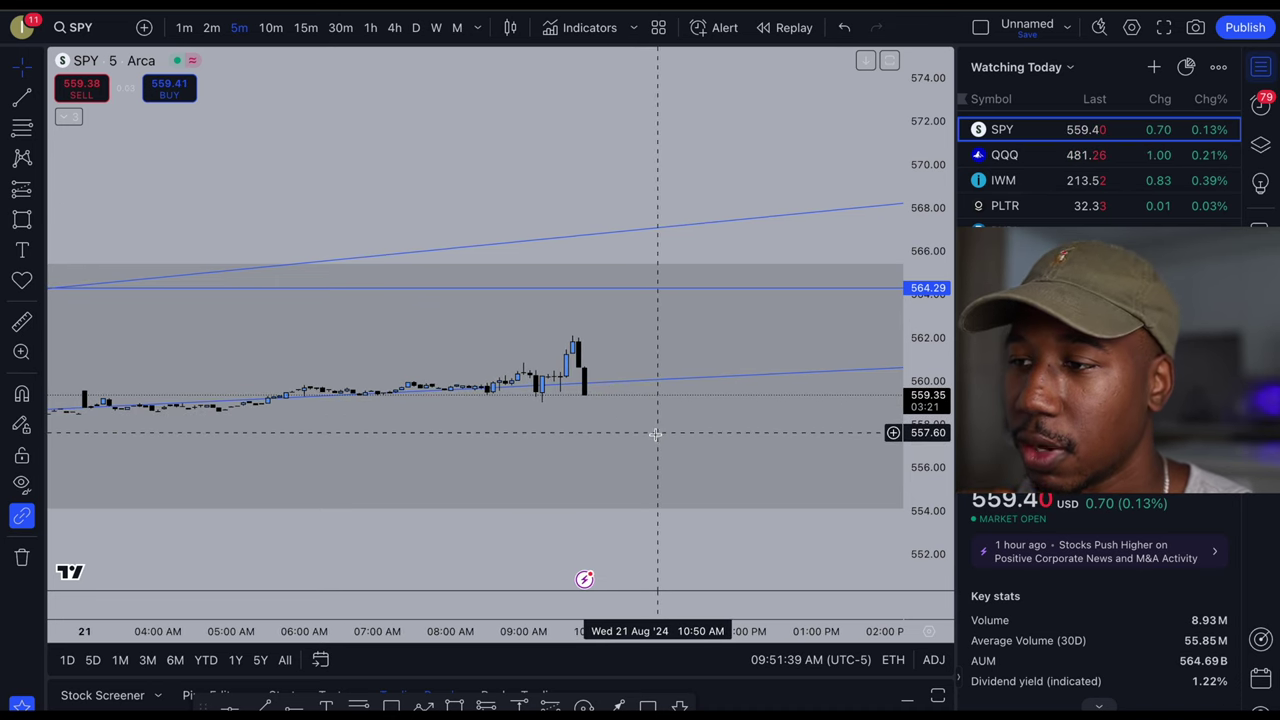
{"action": "scroll", "coordinate": [740, 493], "scroll_direction": "down", "scroll_amount": 2}
{"action": "scroll", "coordinate": [738, 470], "scroll_direction": "down", "scroll_amount": 2}
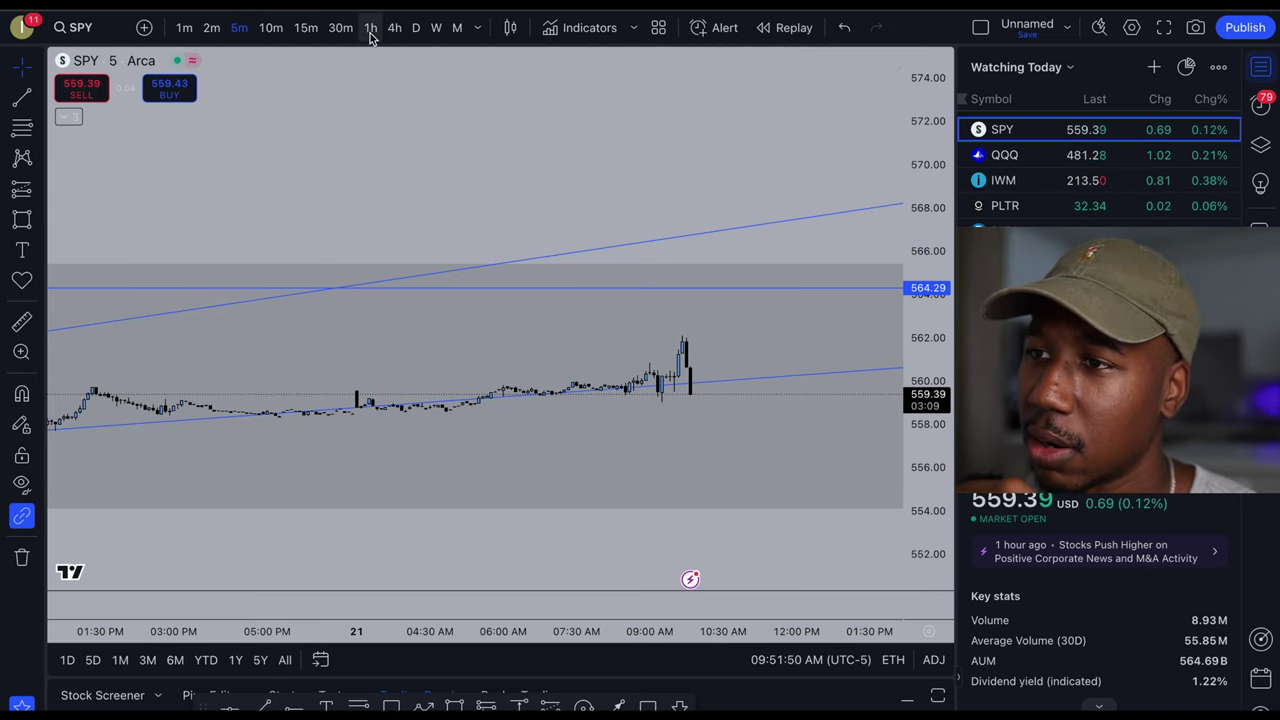
- Put SPY on weekly candles with the price scale compressed to about 375–775 and recent bars framed
{"action": "left_click", "coordinate": [436, 27]}
{"action": "left_click_drag", "start_coordinate": [936, 165], "coordinate": [930, 330]}
{"action": "left_click_drag", "start_coordinate": [926, 242], "coordinate": [930, 420]}
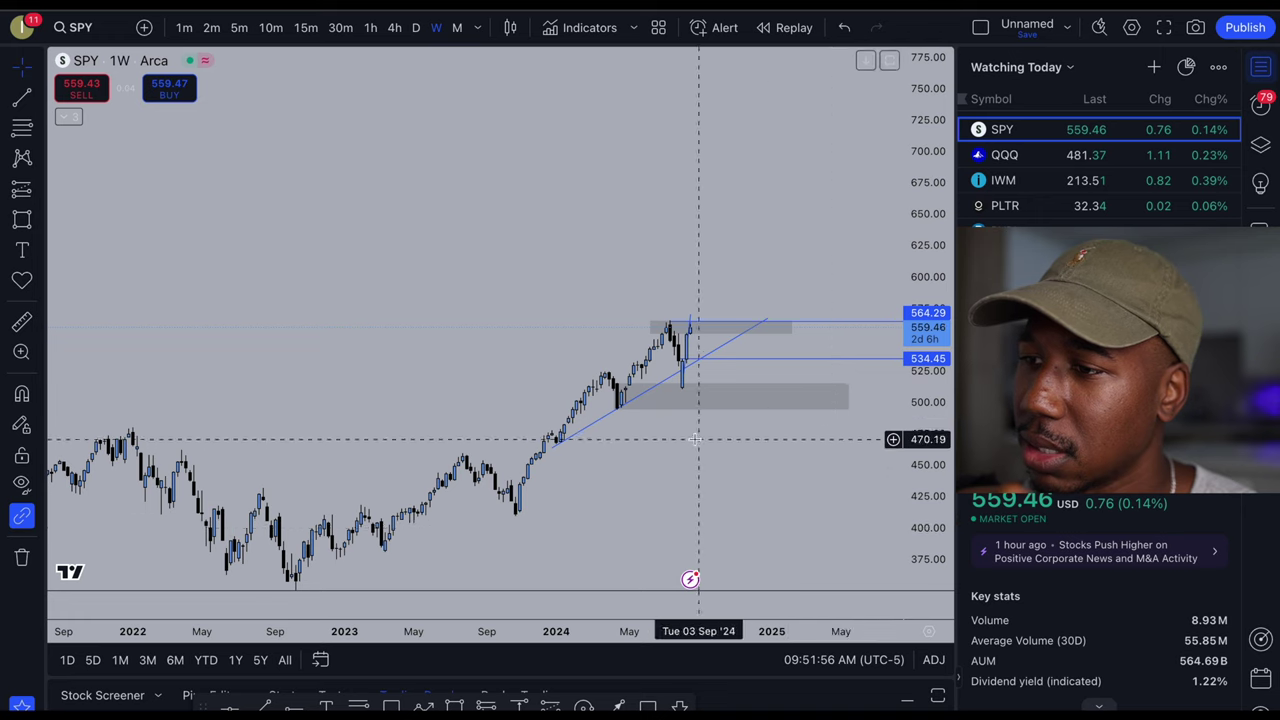
{"action": "scroll", "coordinate": [434, 523], "scroll_direction": "up", "scroll_amount": 2}
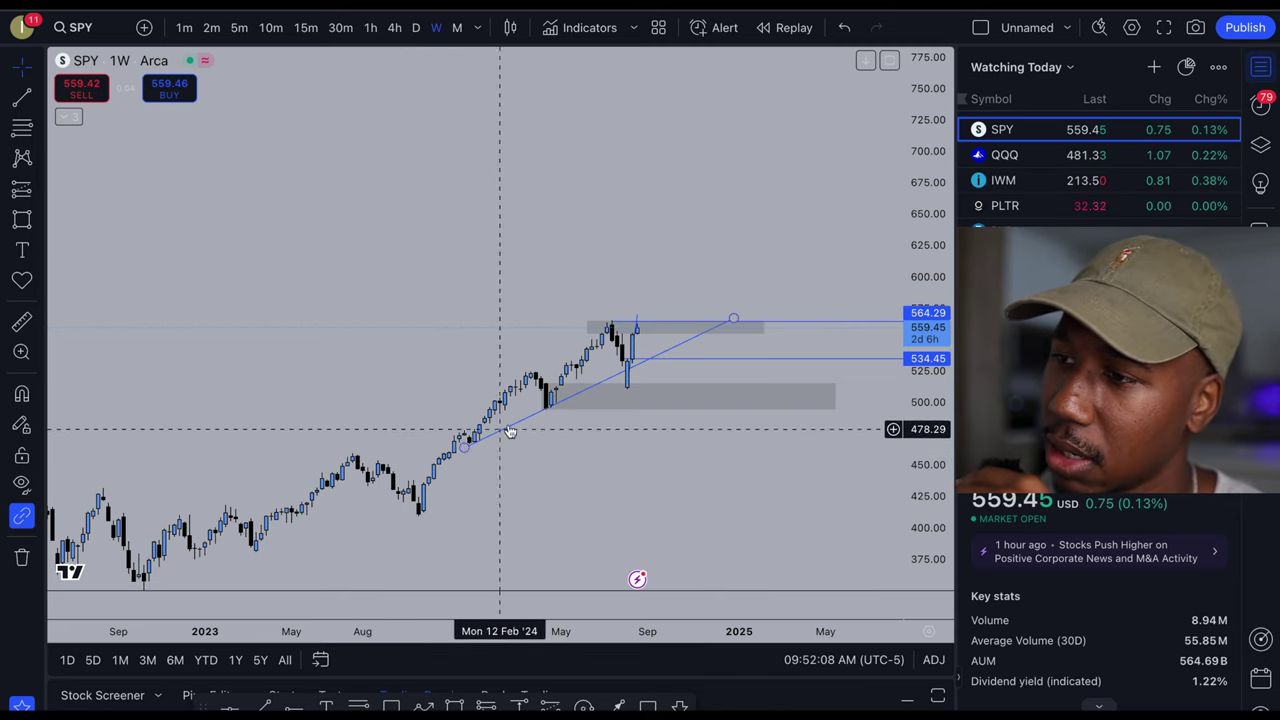
{"action": "scroll", "coordinate": [596, 474], "scroll_direction": "up", "scroll_amount": 1}
{"action": "scroll", "coordinate": [820, 460], "scroll_direction": "up", "scroll_amount": 3}
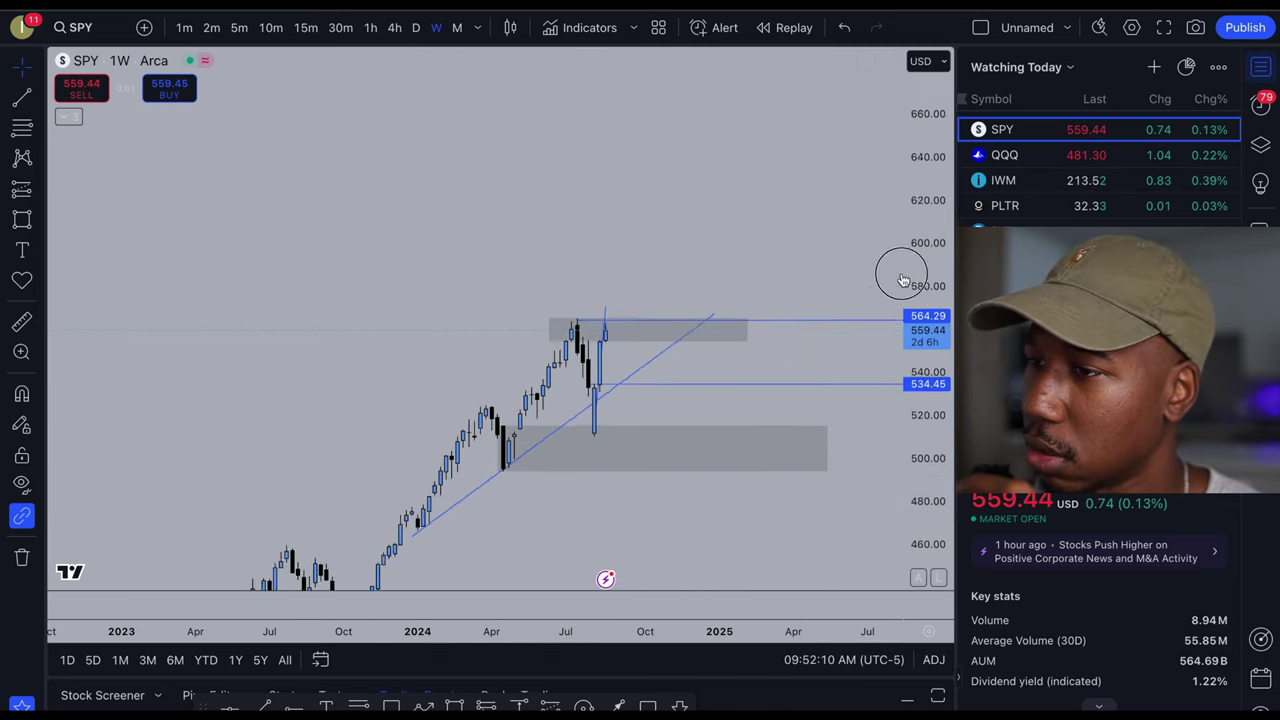
{"action": "left_click_drag", "start_coordinate": [818, 469], "coordinate": [880, 390]}
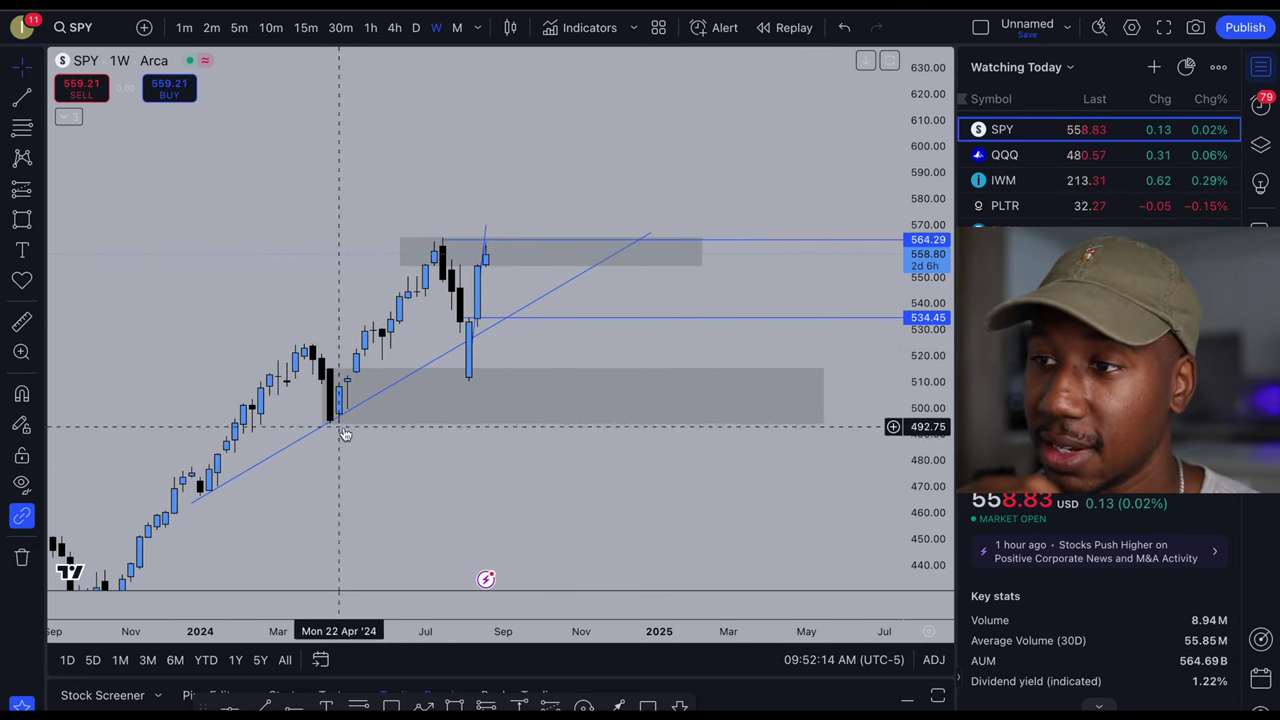
{"action": "scroll", "coordinate": [455, 455], "scroll_direction": "up", "scroll_amount": 2}
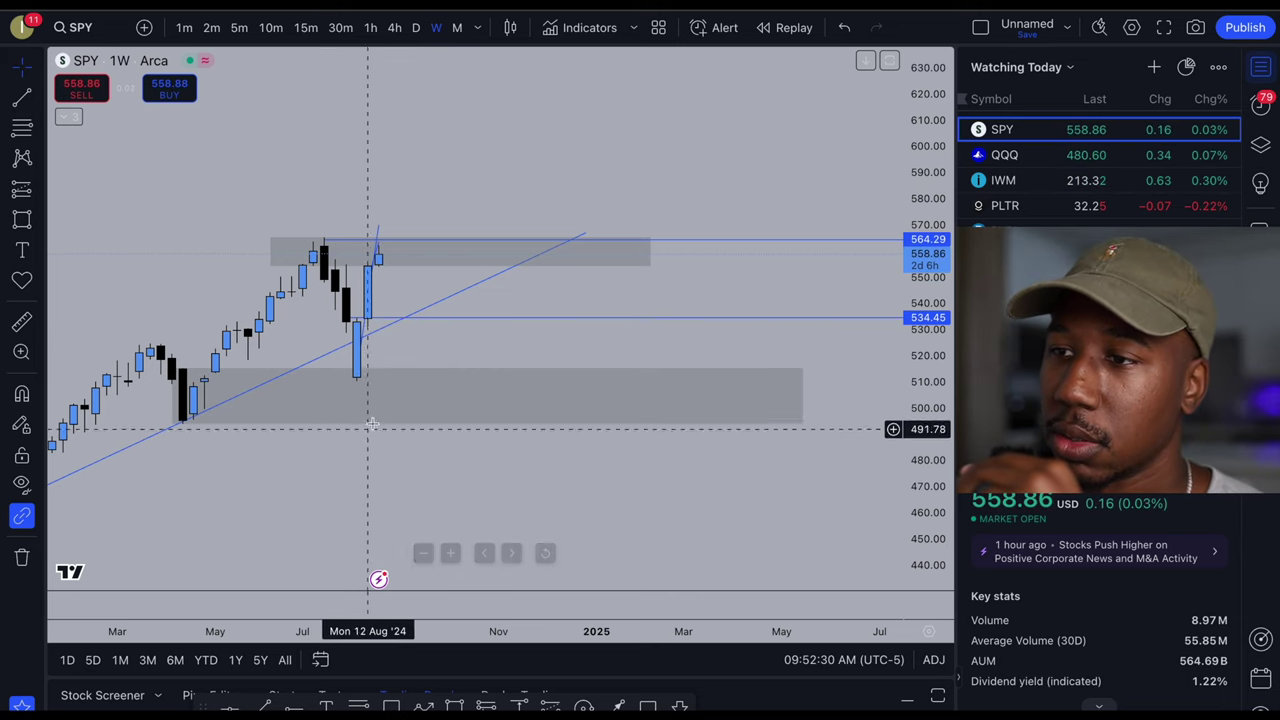
- Measure the weekly SPY swing from 509.90 up to 561.98 with a Date and Price Range
{"action": "left_click", "coordinate": [335, 265]}
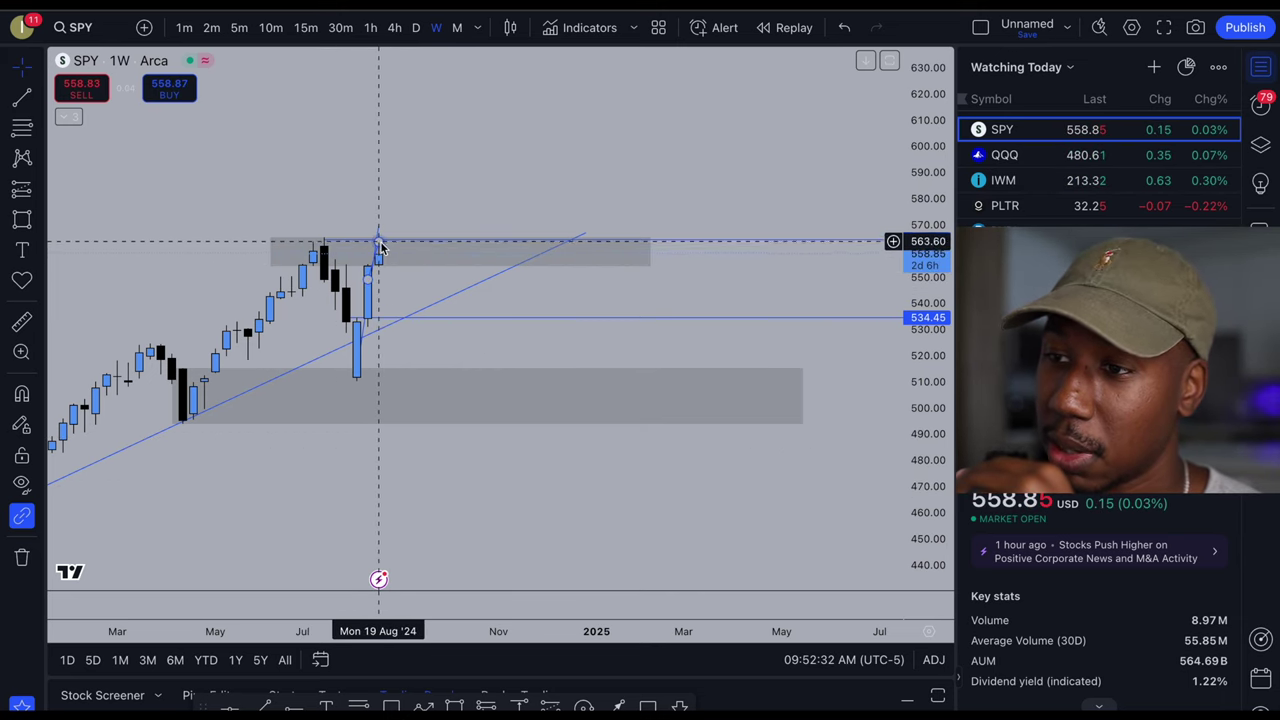
{"action": "left_click", "coordinate": [30, 128]}
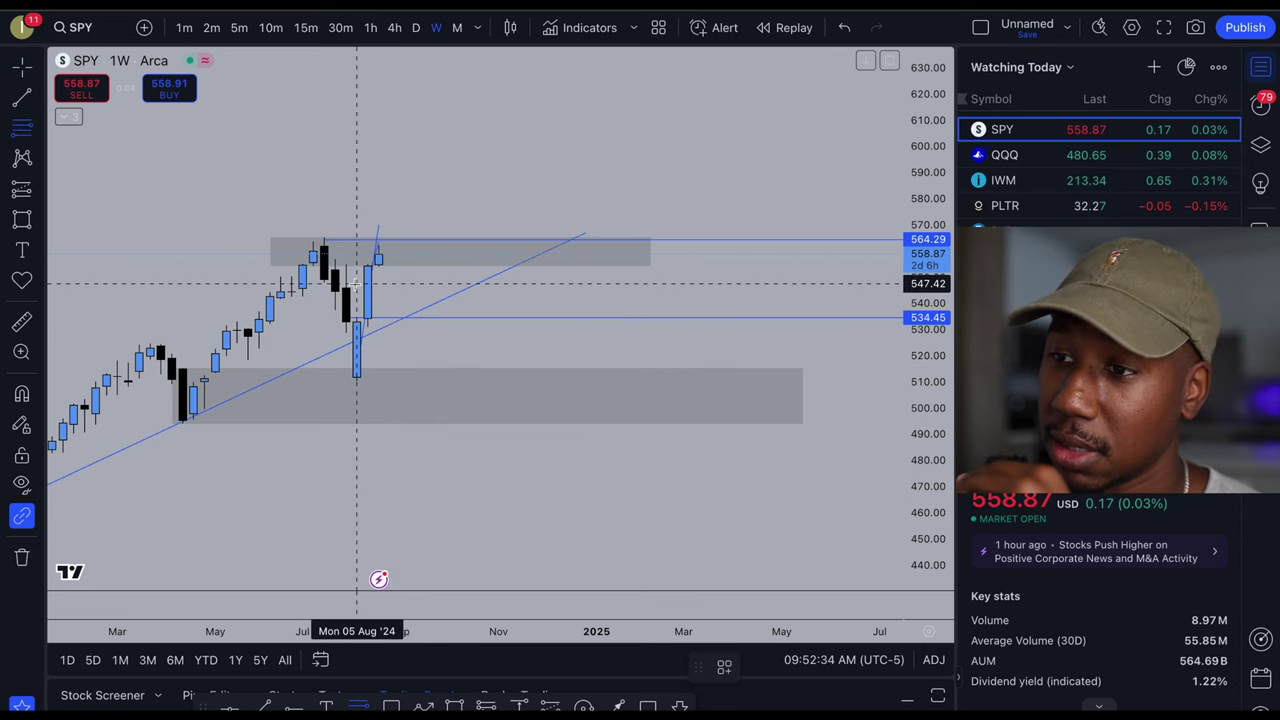
{"action": "left_click_drag", "start_coordinate": [348, 381], "coordinate": [443, 245]}
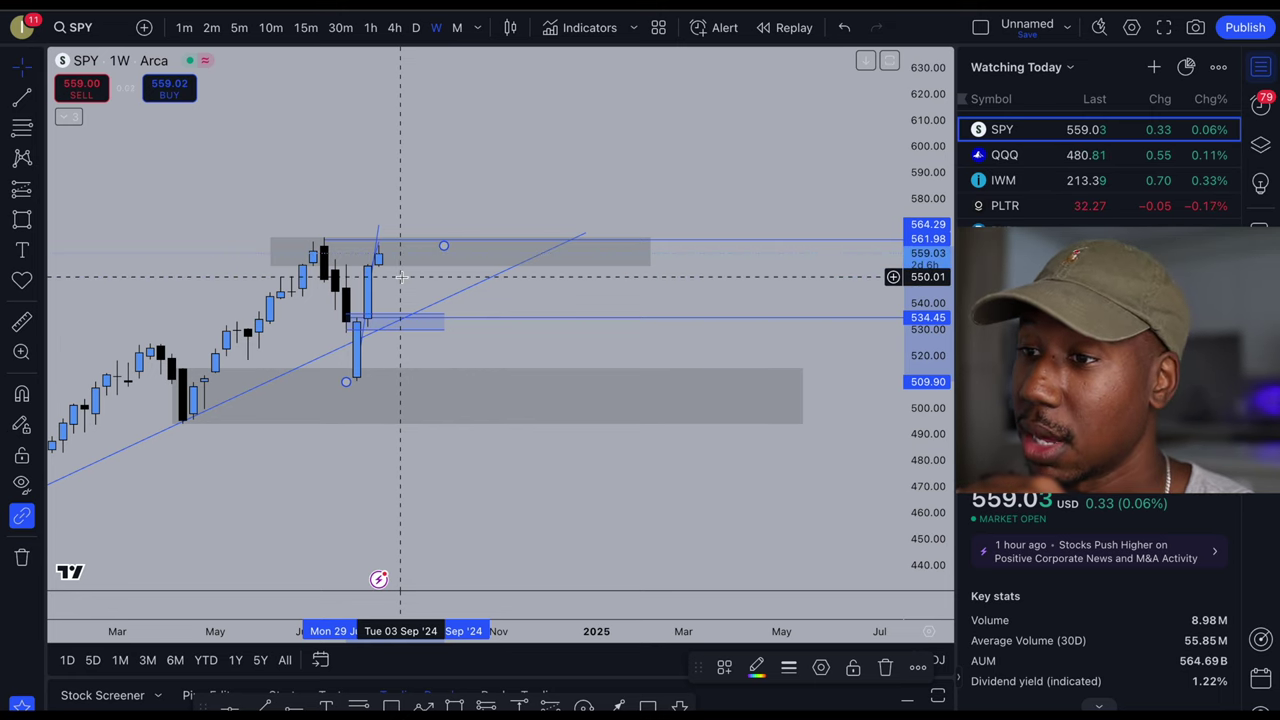
{"action": "scroll", "coordinate": [438, 395], "scroll_direction": "down", "scroll_amount": 2}
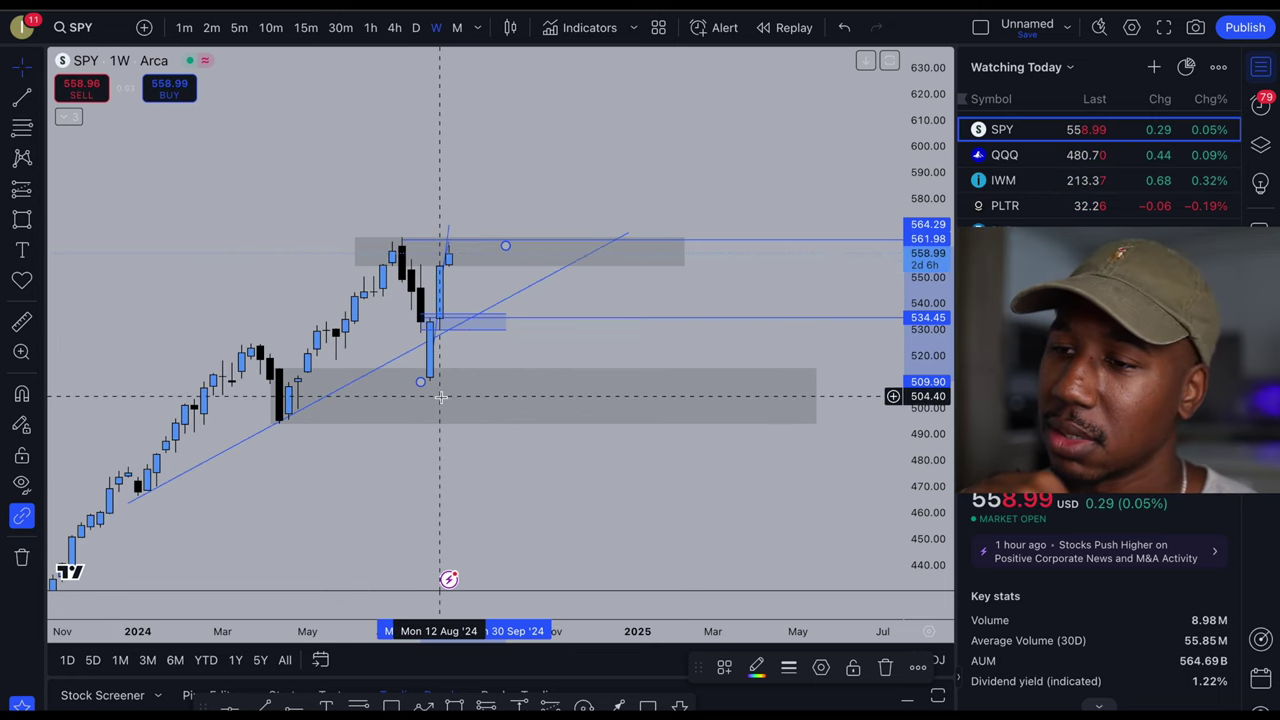